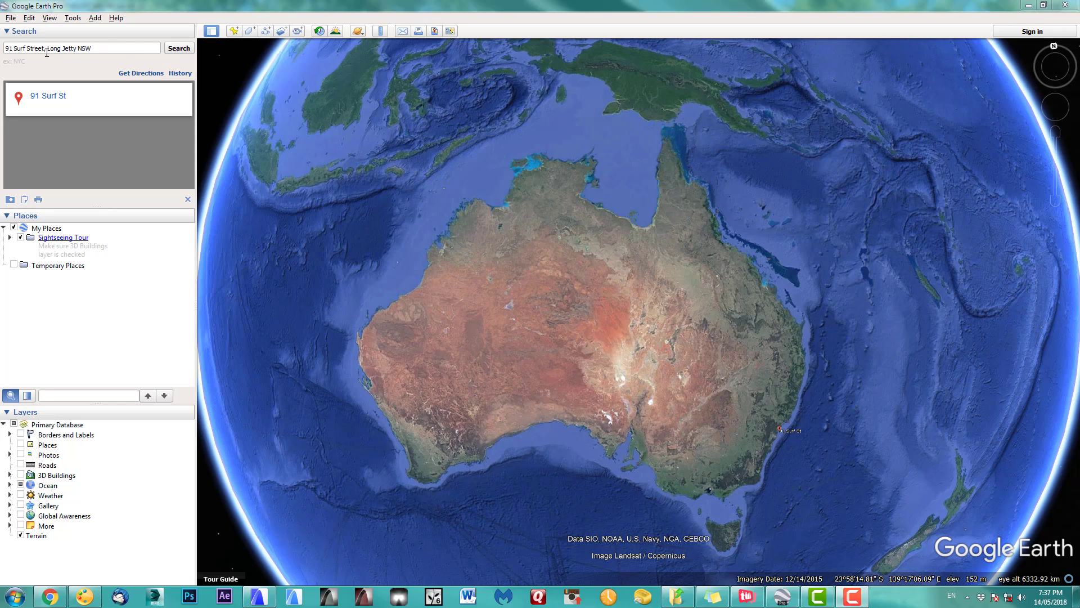
drag(143, 48, 1, 41)
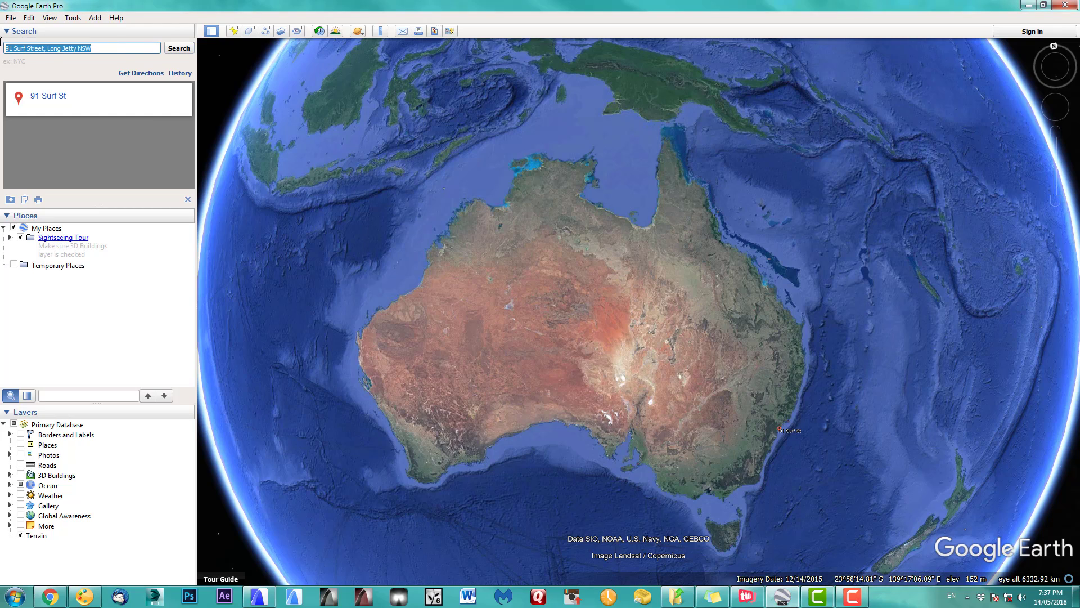
click(175, 49)
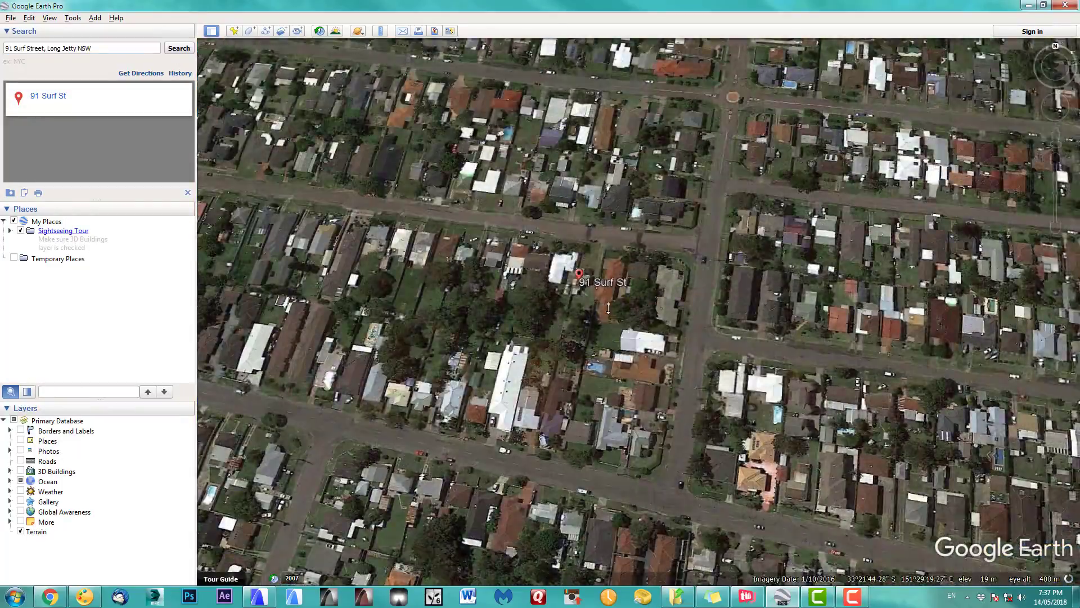
scroll(631, 211, up, 4)
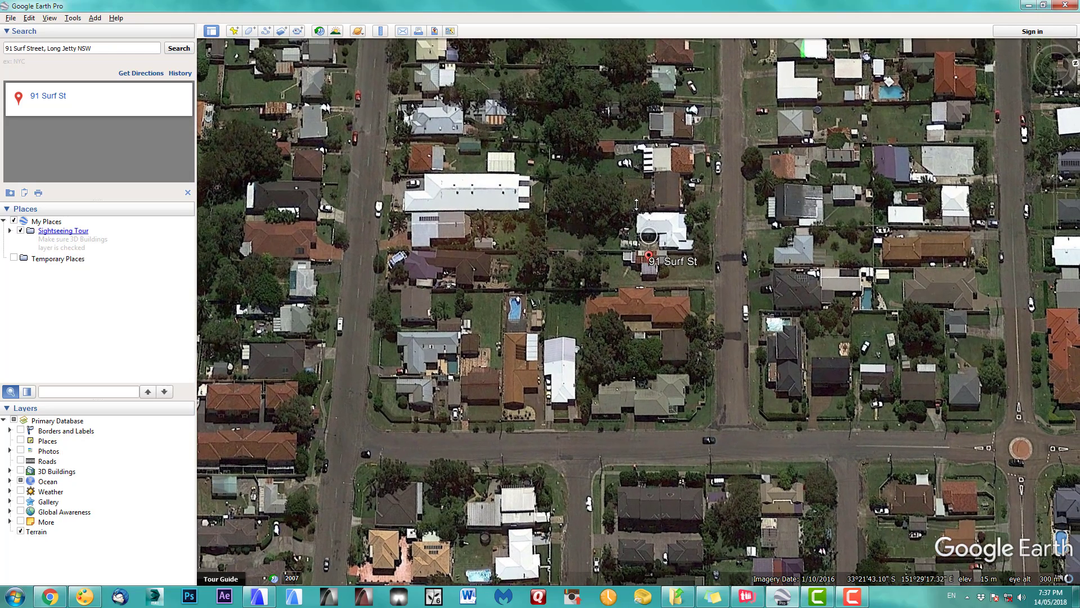
scroll(684, 262, up, 2)
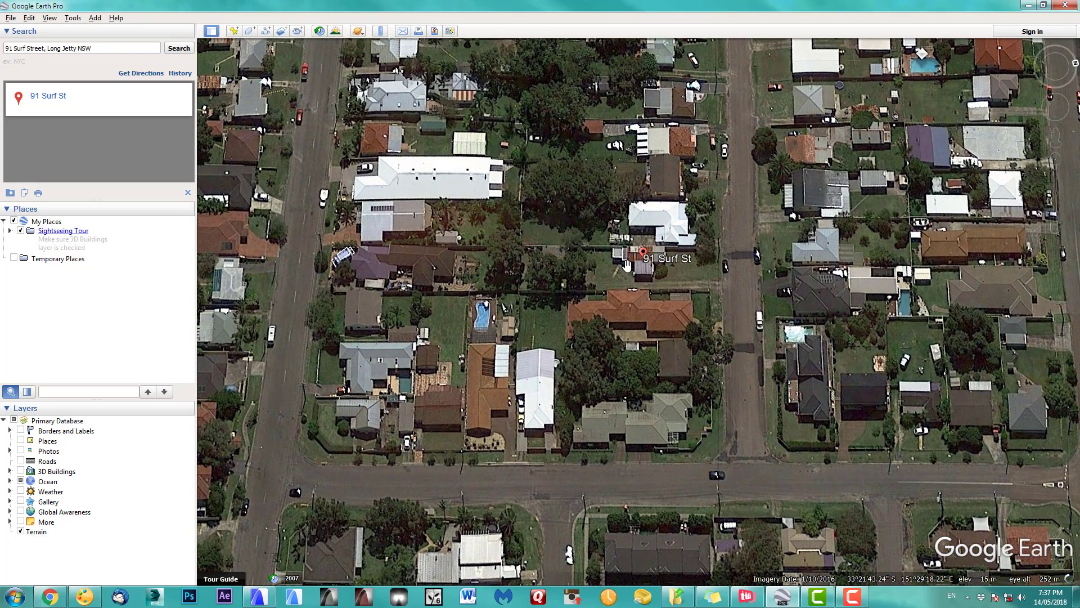
scroll(633, 299, down, 5)
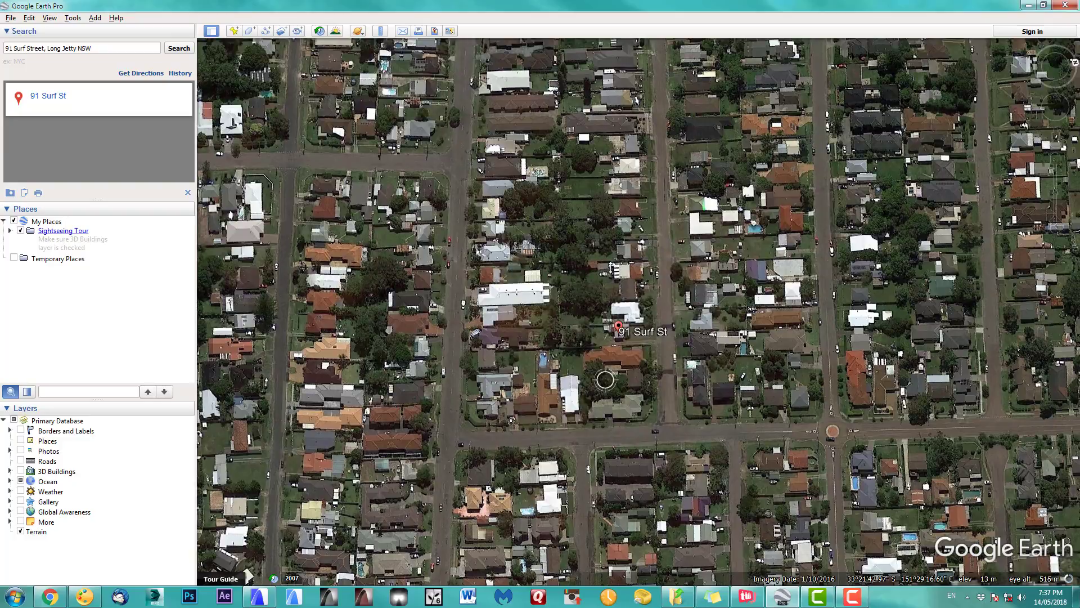
middle_drag(611, 267, 608, 163)
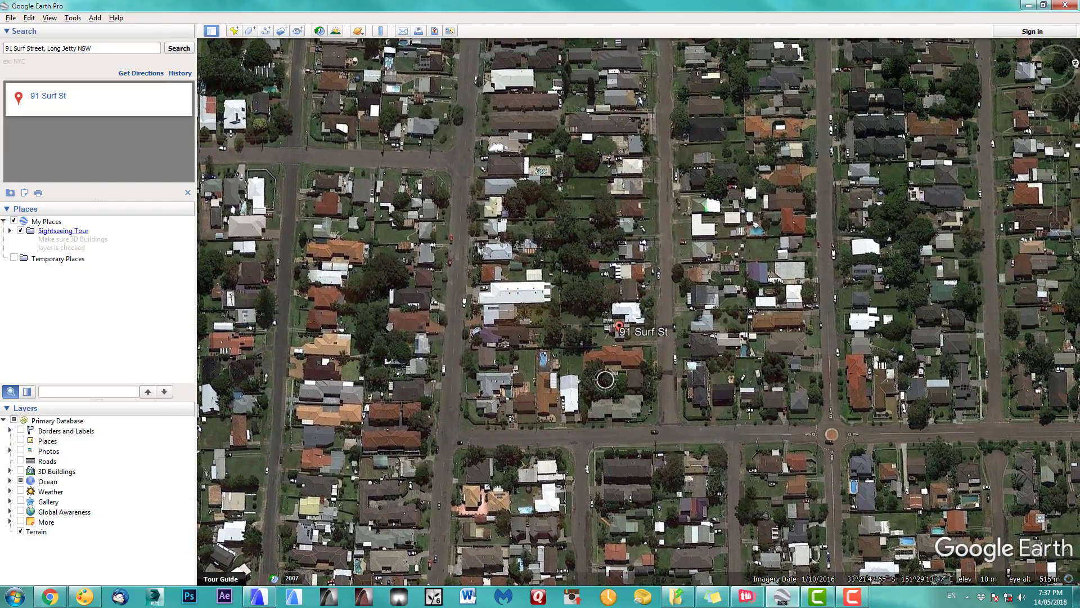
scroll(679, 336, down, 1)
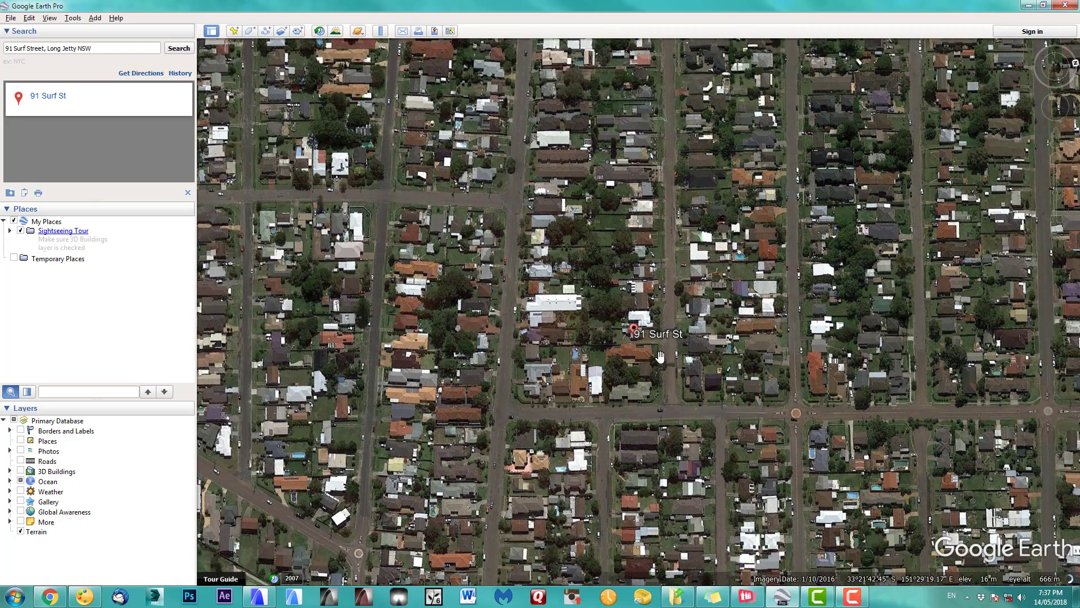
middle_drag(655, 322, 661, 276)
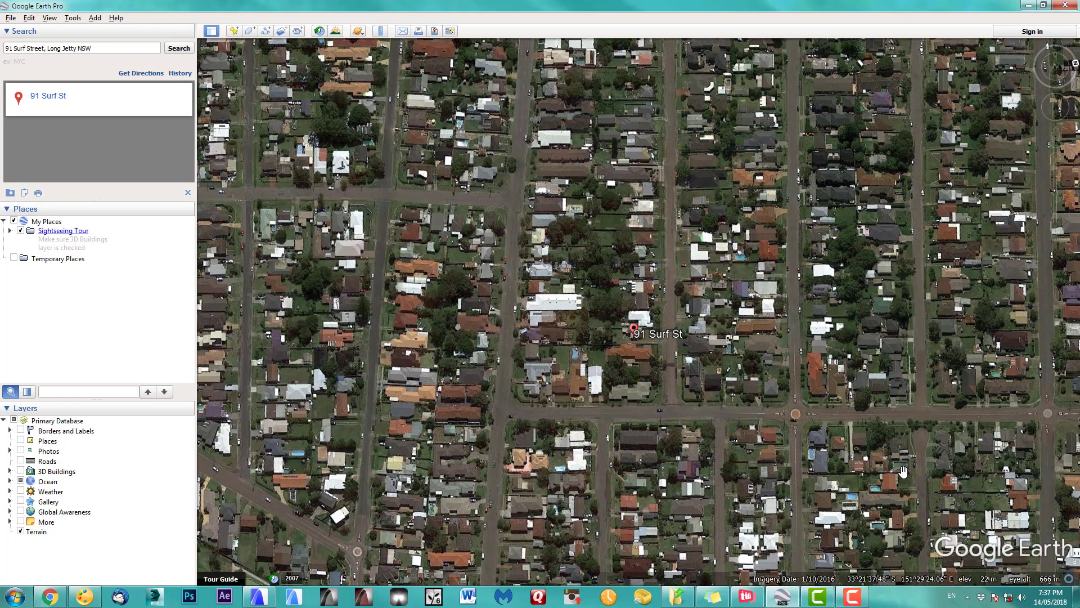
In ARCHICAD, open the 0. Ground floor plan and select the Worksheets group in the Navigator
click(257, 597)
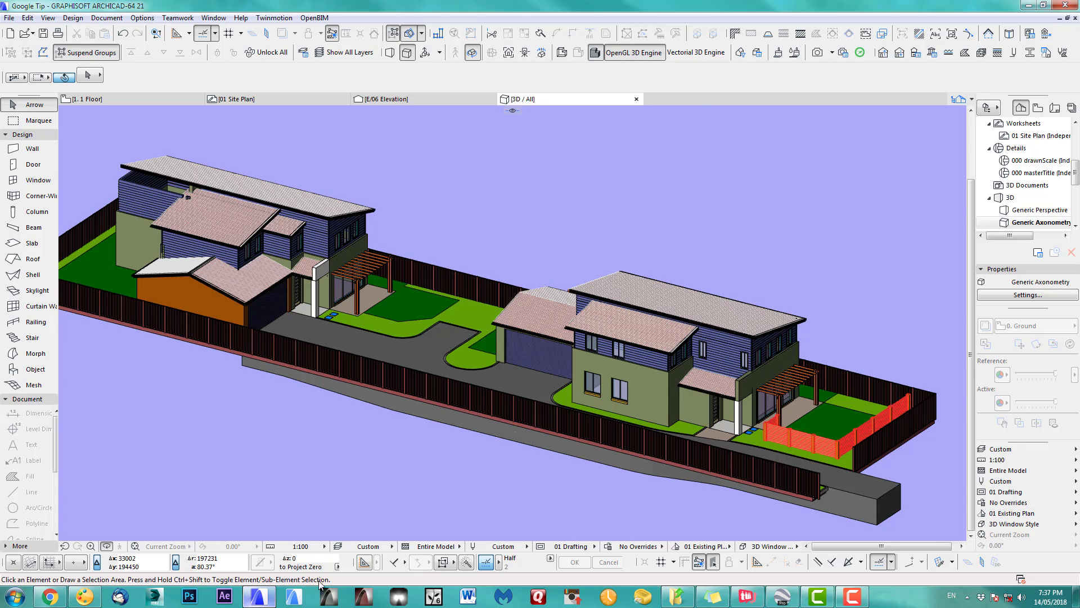
scroll(562, 367, down, 2)
scroll(562, 367, up, 2)
scroll(562, 367, up, 2)
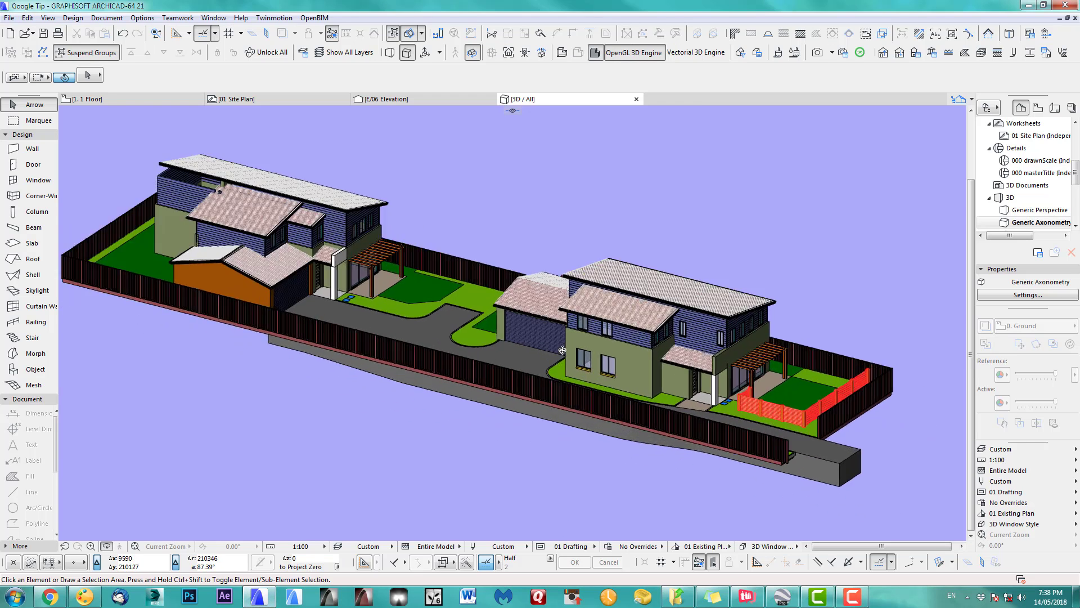
key(F2)
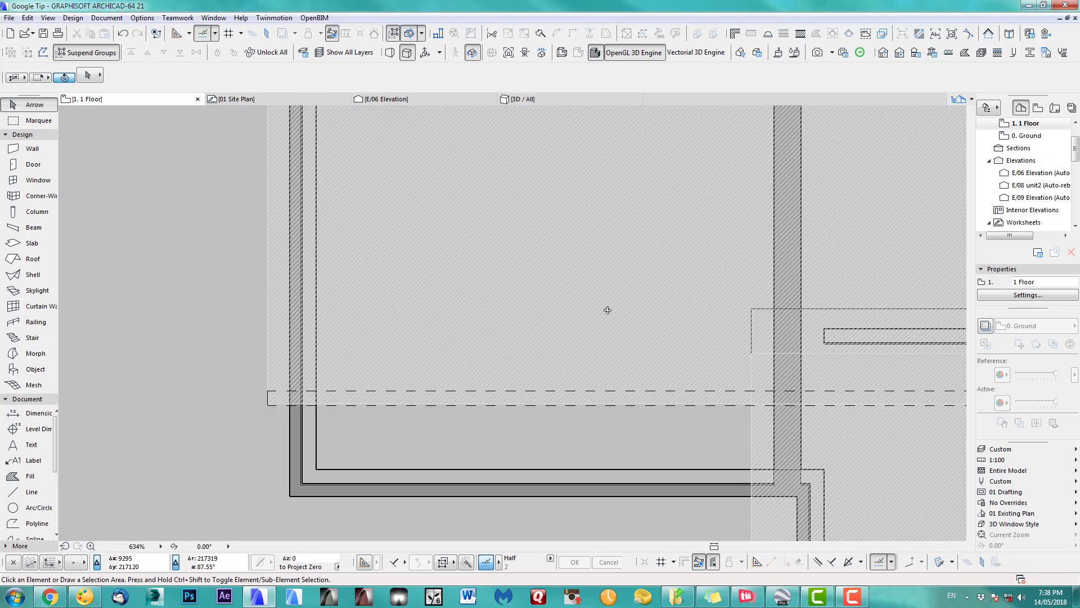
scroll(448, 362, down, 10)
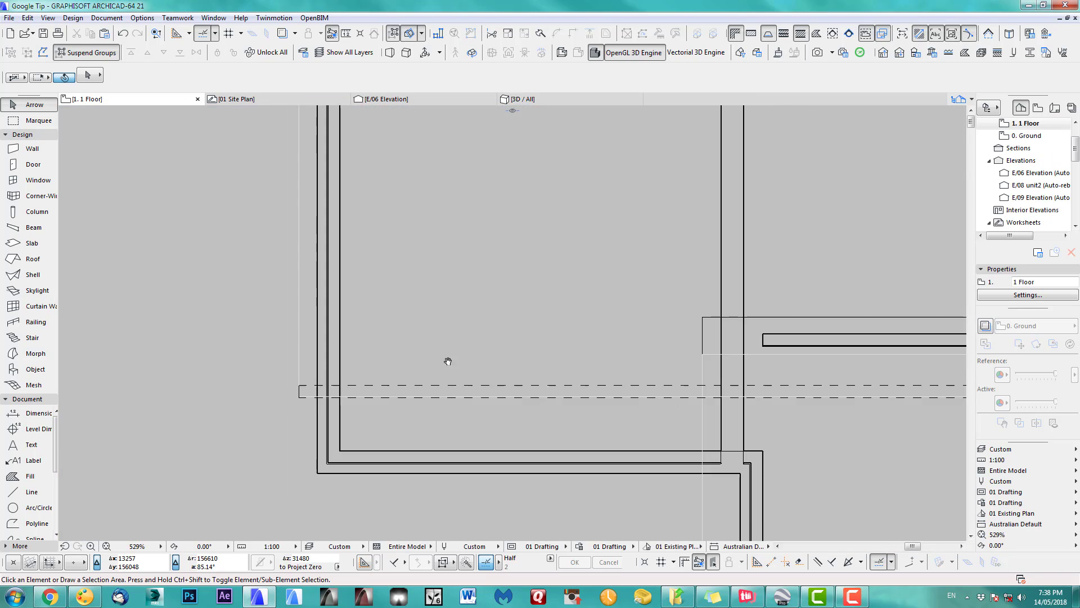
double_click(1025, 135)
scroll(516, 336, up, 3)
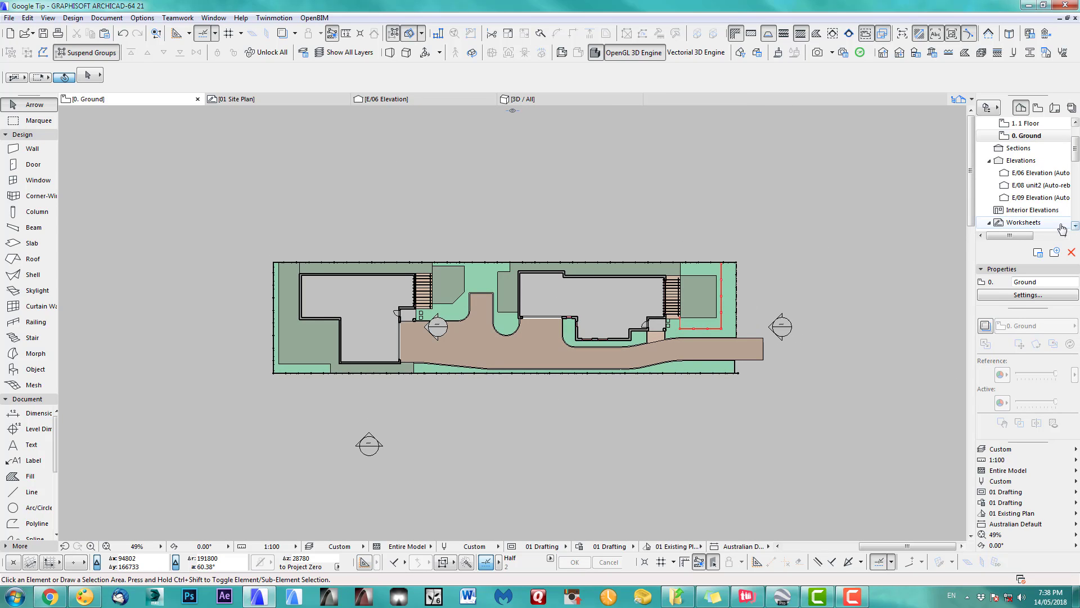
click(1024, 223)
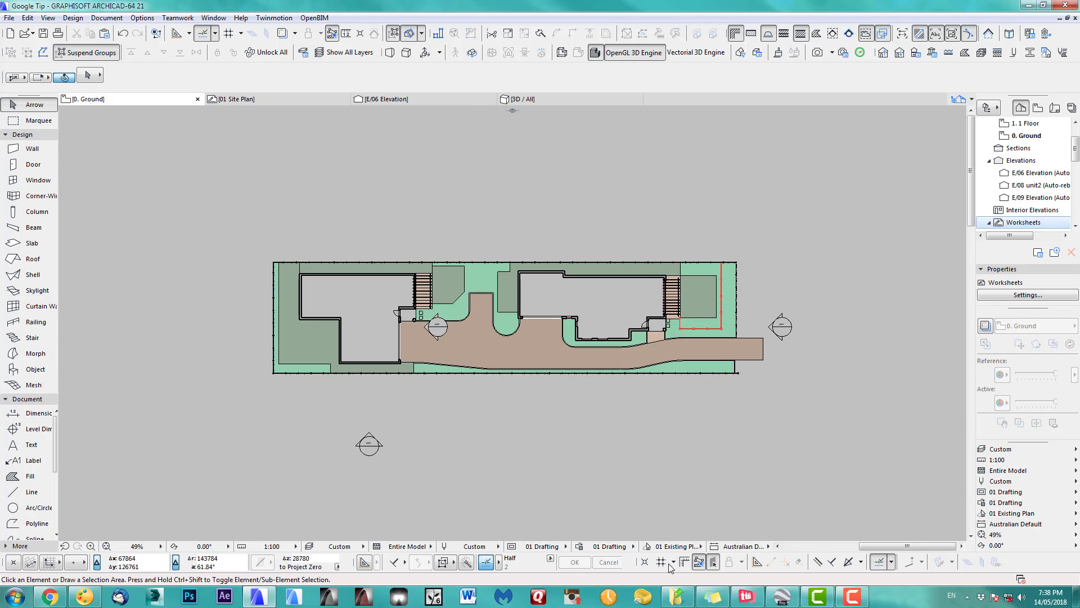
Bring Google Earth Pro back to the front, then start and cancel a PicPick region capture
click(779, 595)
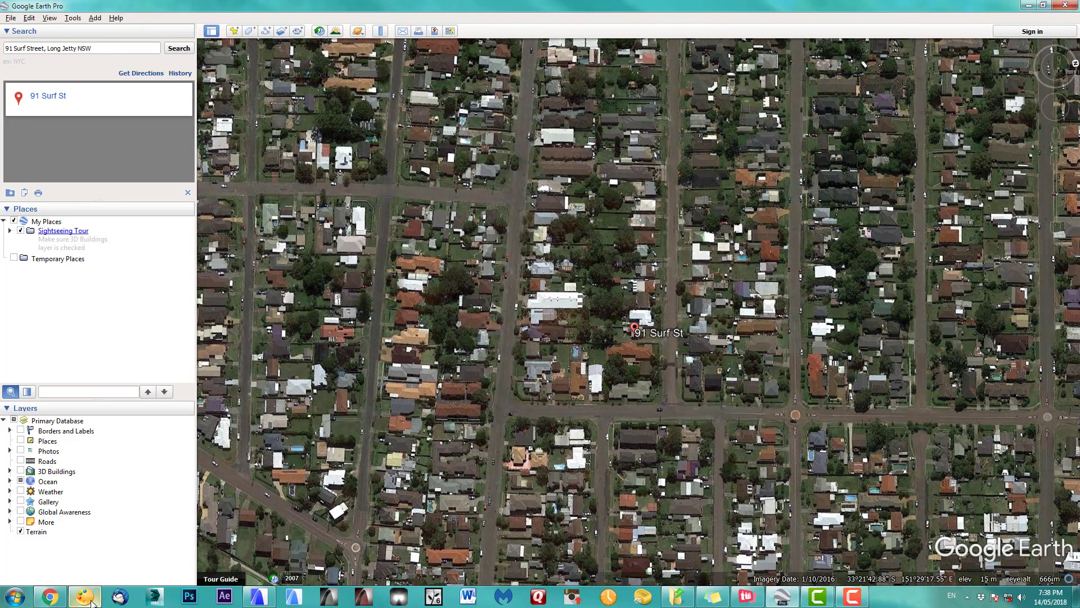
click(85, 597)
key(Escape)
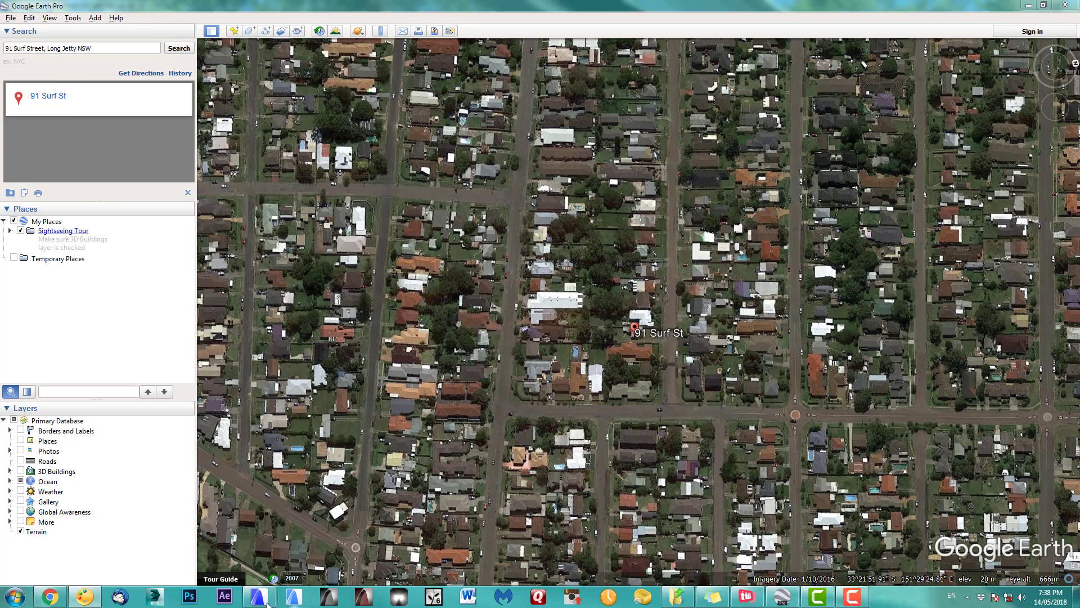
Create independent worksheet ID 02 named 'Google Earth Map' from the Navigator's Worksheets group
click(268, 602)
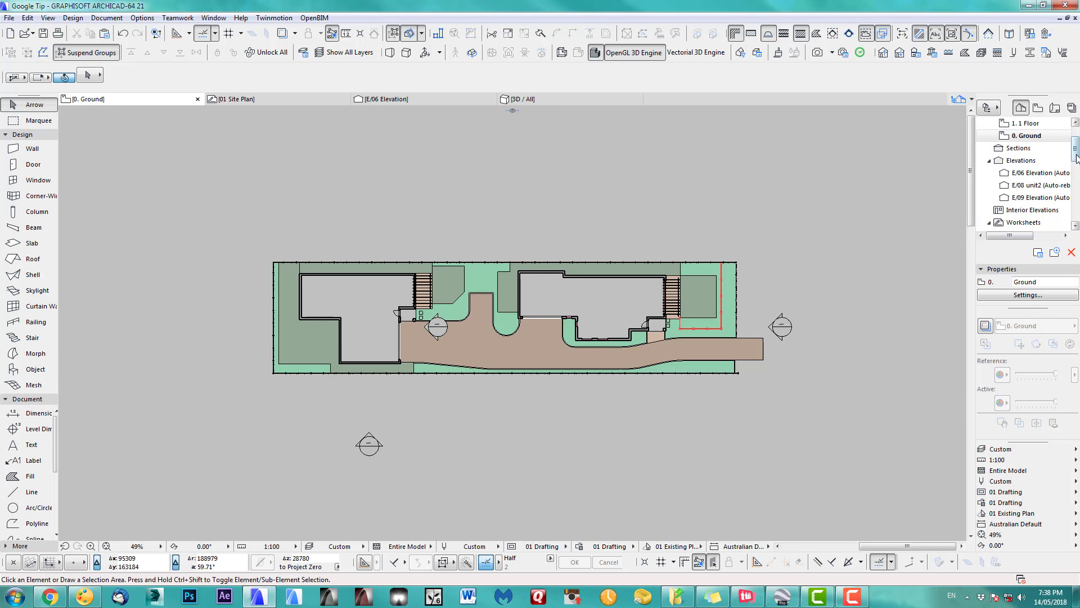
scroll(1029, 203, down, 2)
click(1031, 197)
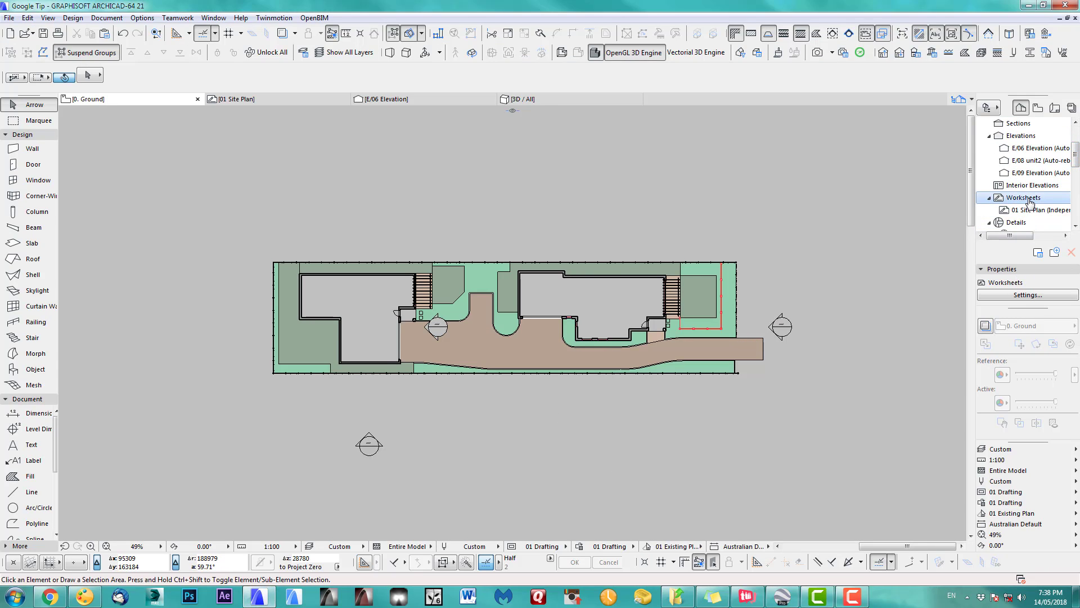
right_click(1031, 200)
click(991, 207)
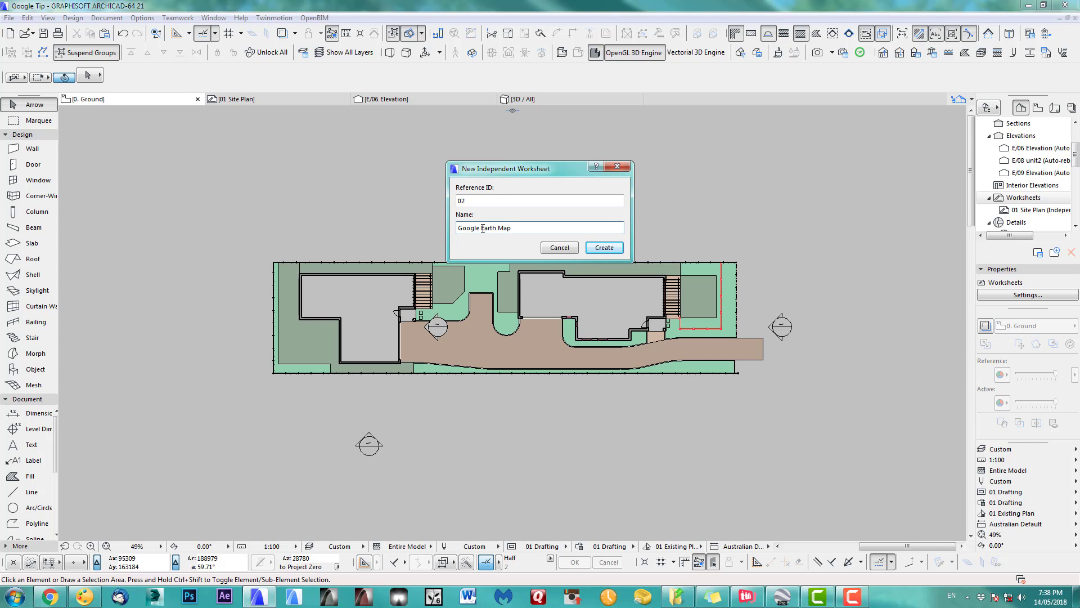
click(604, 247)
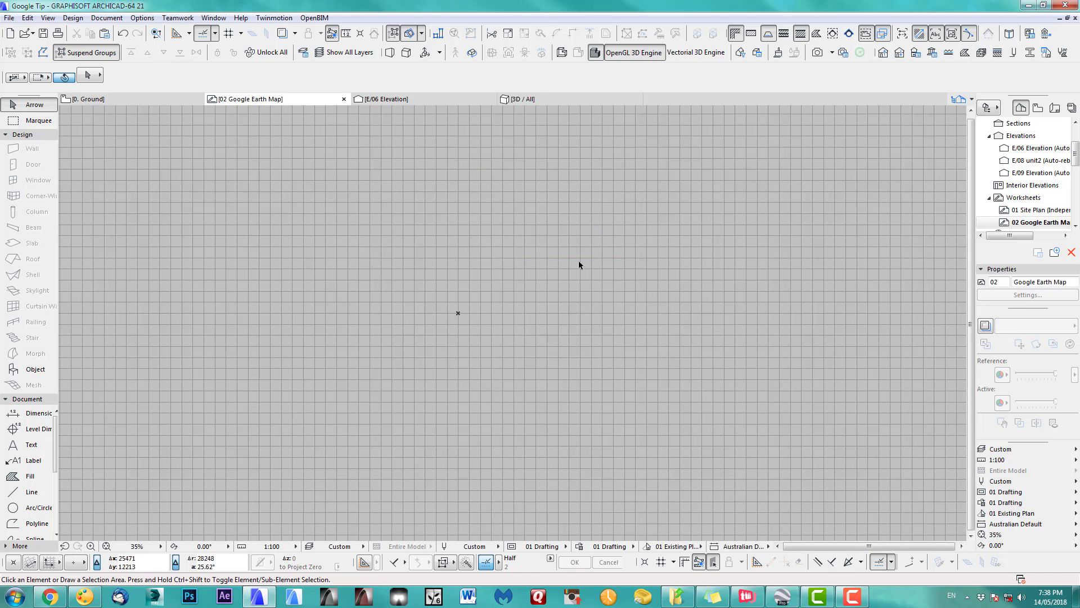
Paste the captured aerial image into worksheet 02 via Edit > Paste, then return to Google Earth Pro
click(27, 17)
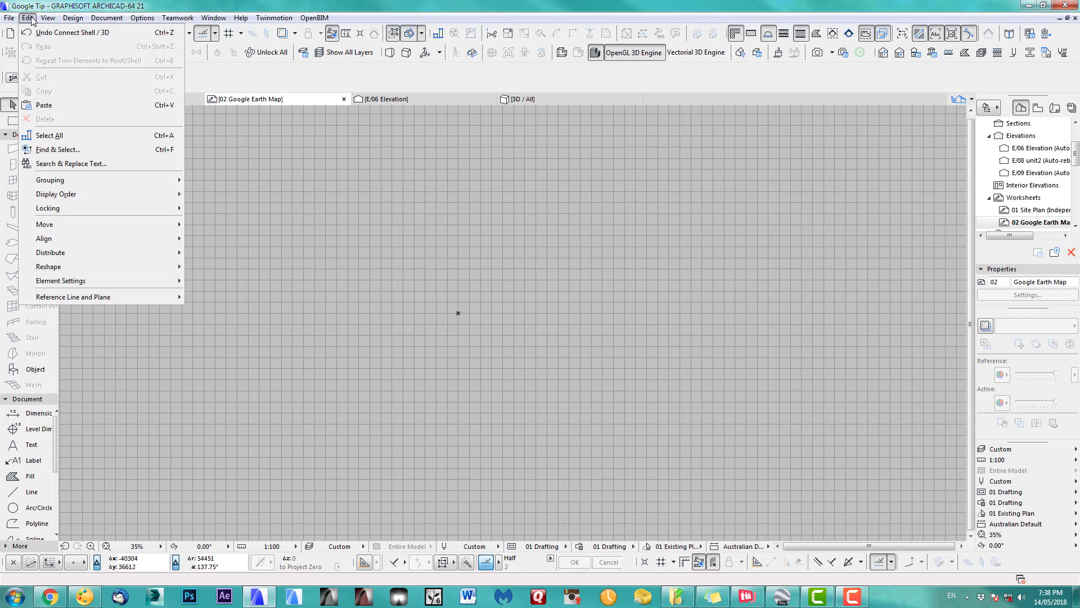
click(42, 107)
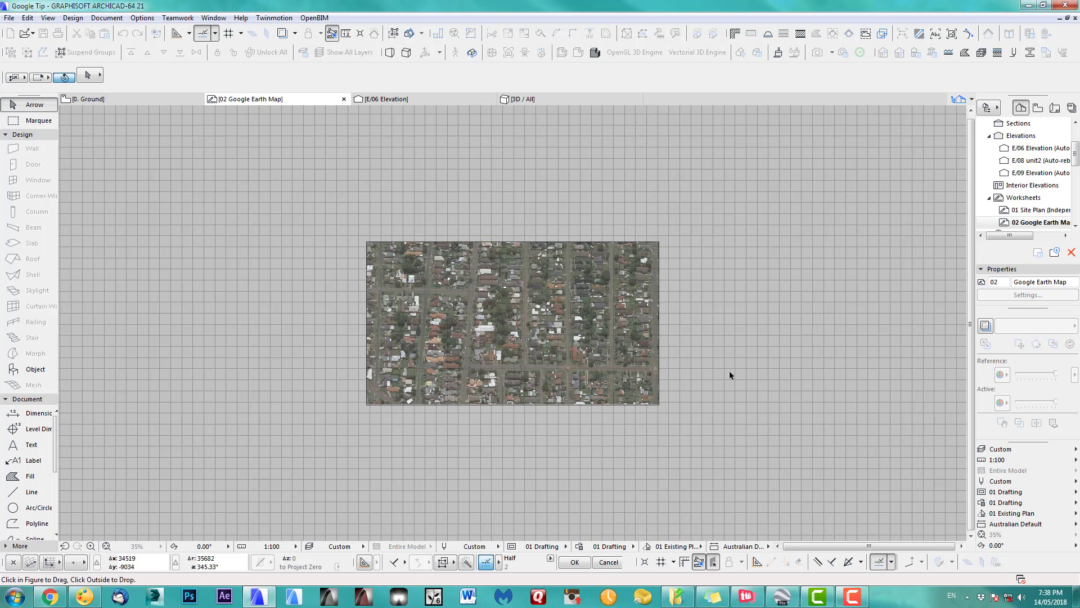
scroll(554, 368, up, 2)
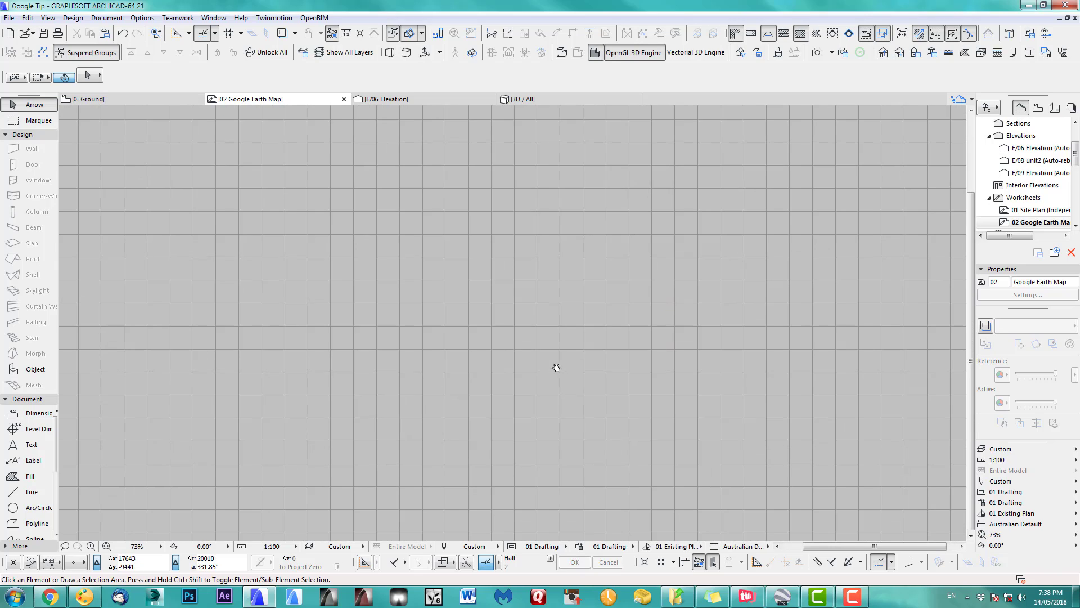
scroll(546, 388, down, 1)
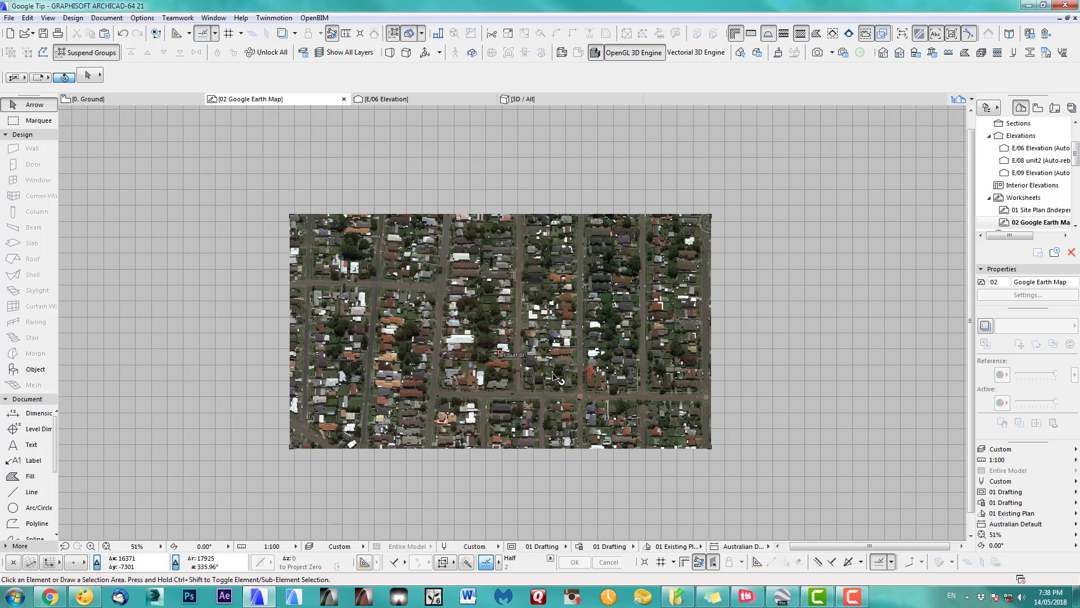
click(788, 601)
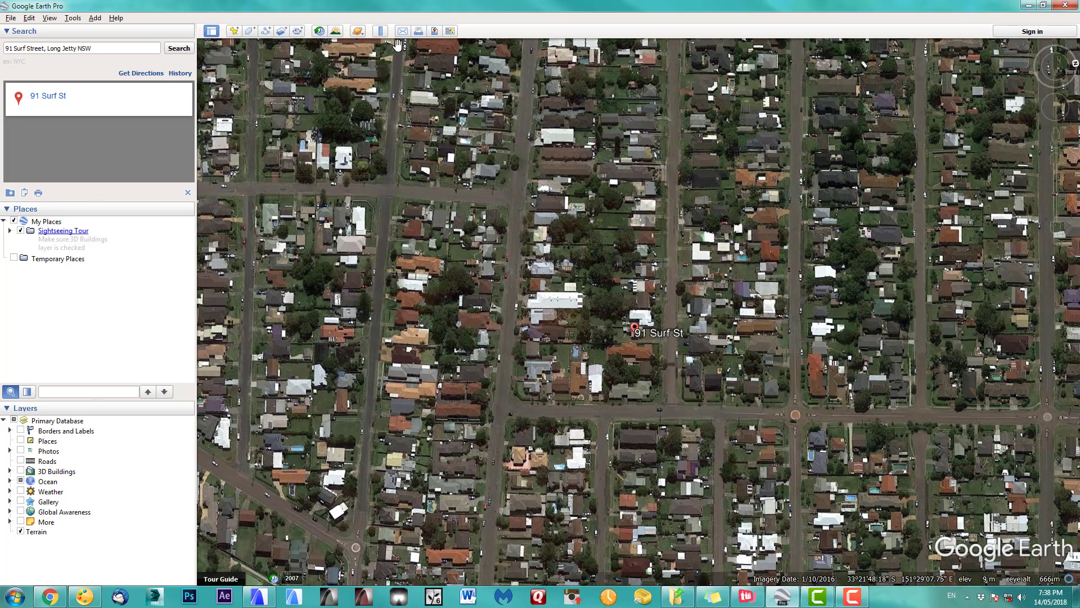
Measure 522.93 m with the Ruler from the top-left street corner to the roundabout, then return to ARCHICAD
click(381, 32)
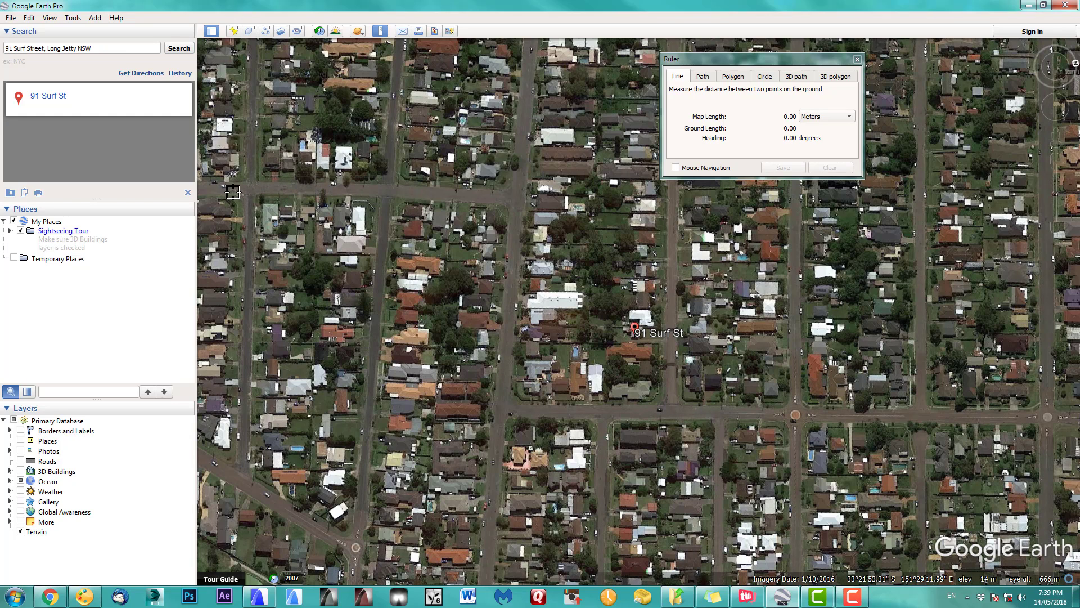
click(225, 186)
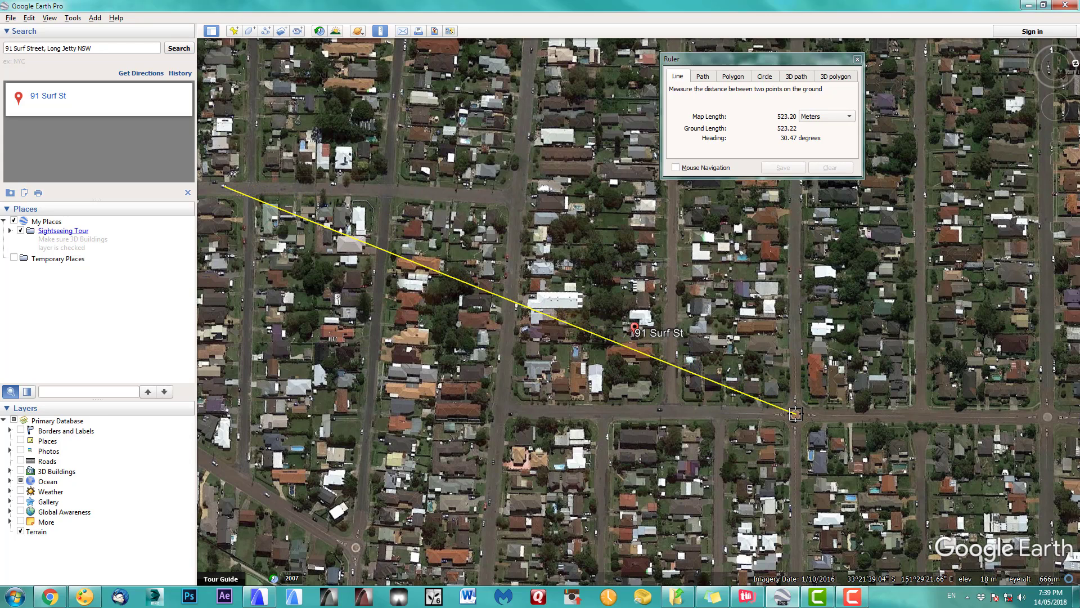
click(795, 416)
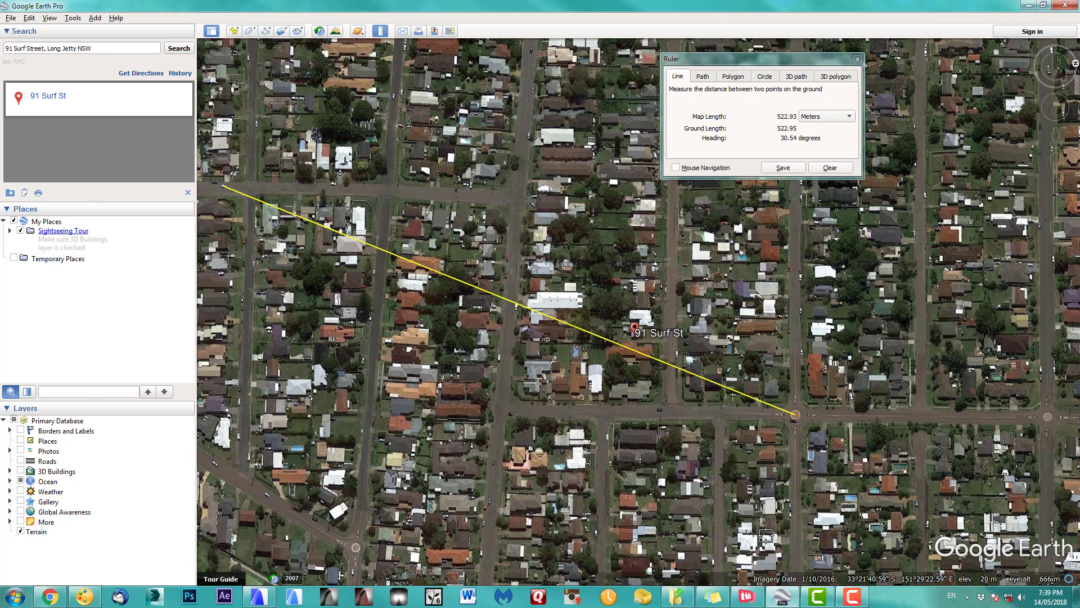
click(259, 596)
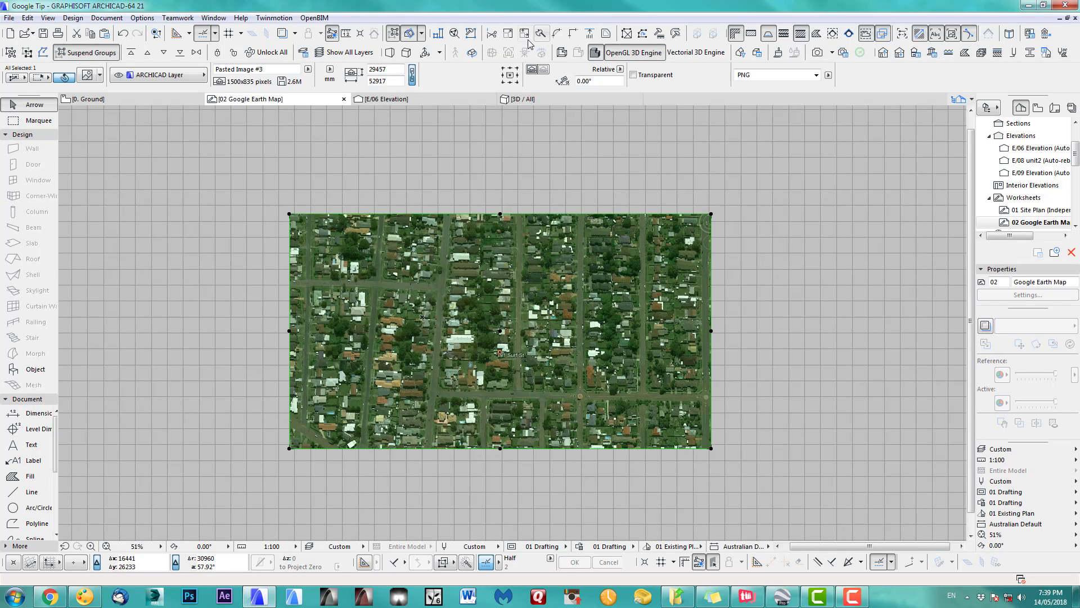
Start a graphical Resize of the image, picking the top-left street corner and then the roundabout
click(525, 34)
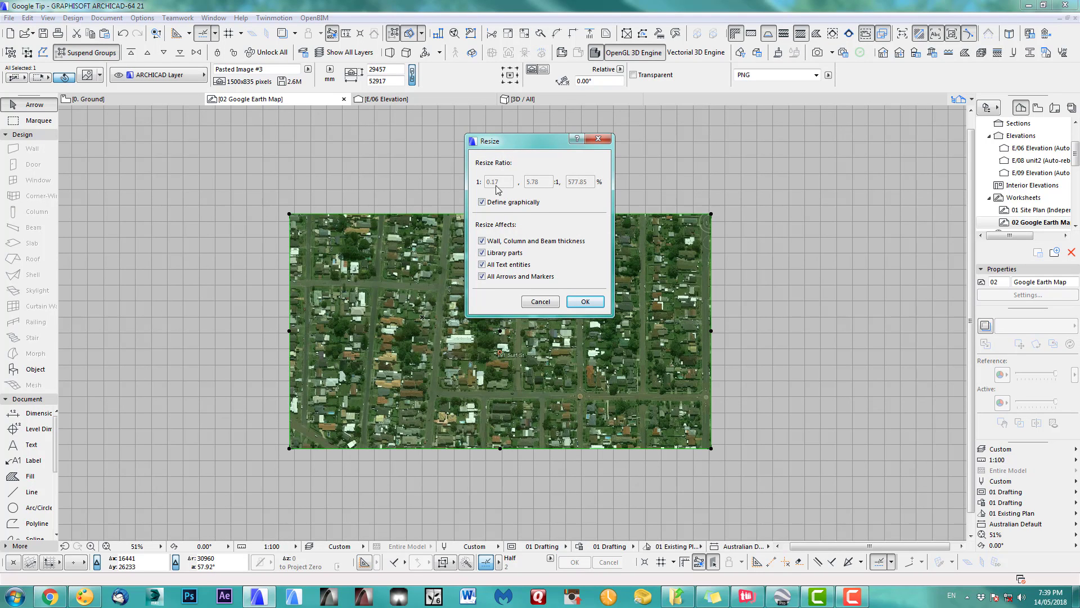
click(585, 303)
scroll(499, 374, up, 3)
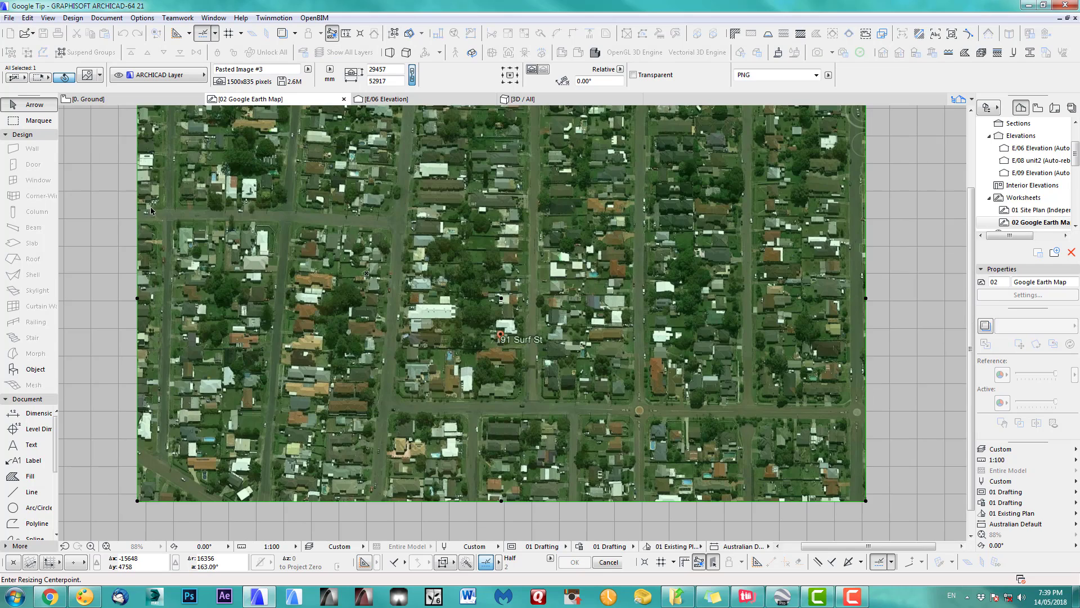
scroll(142, 225, up, 3)
click(142, 218)
scroll(368, 202, down, 4)
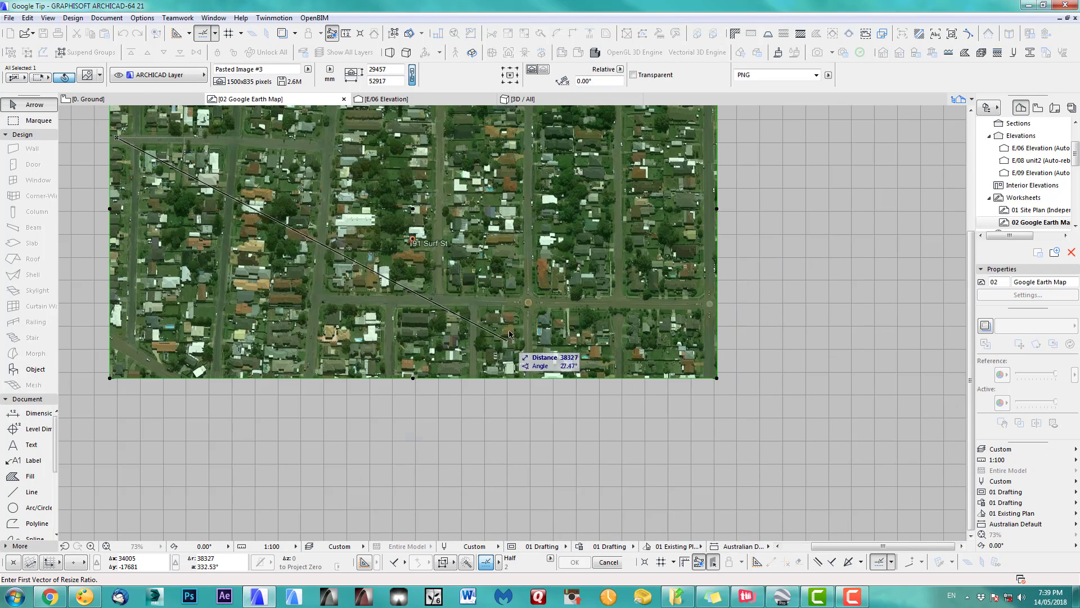
scroll(526, 303, up, 6)
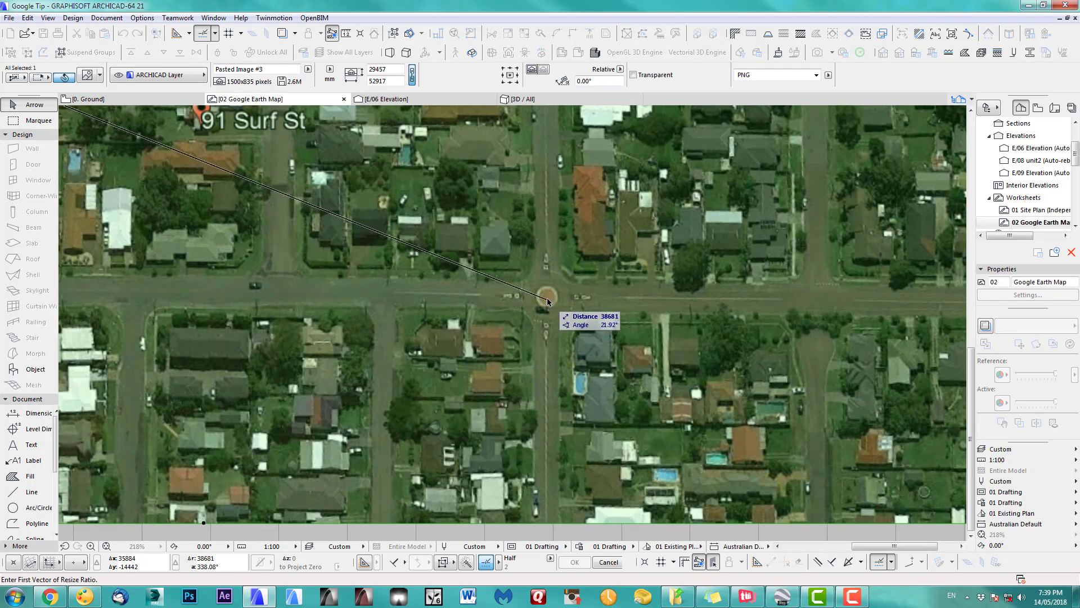
click(548, 300)
Enter the real 522.93 m length to scale the image up, then deselect it
scroll(547, 300, up, 3)
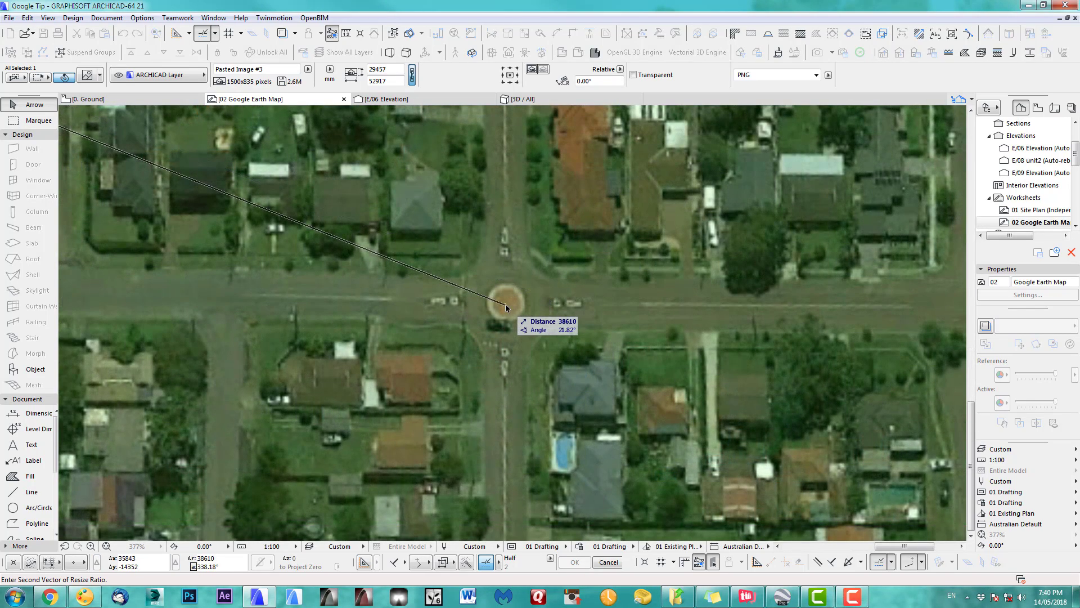
text(5)
key(Return)
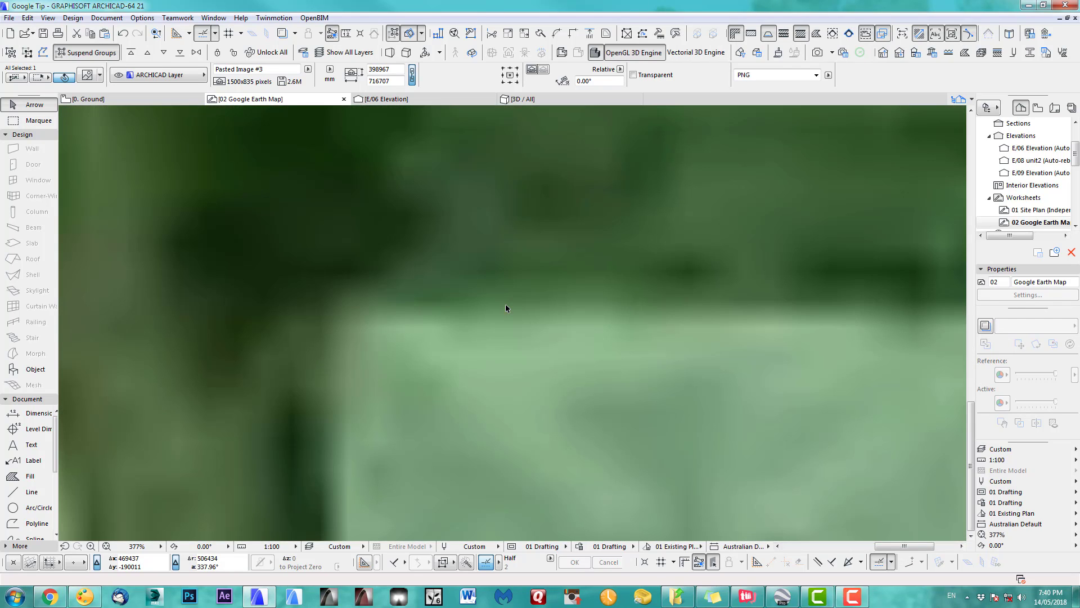
scroll(516, 323, down, 10)
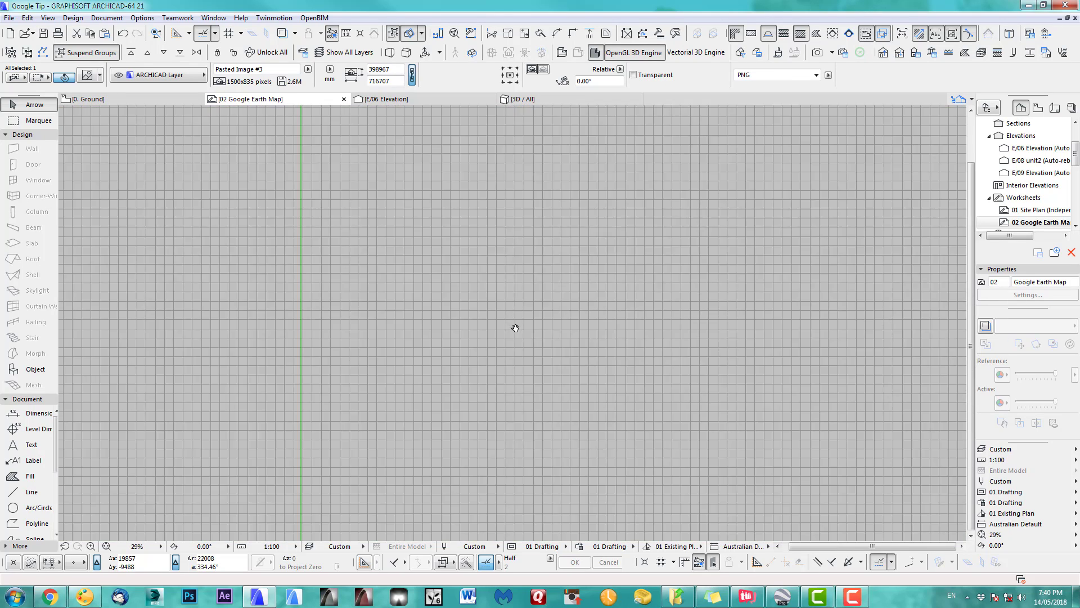
scroll(527, 326, down, 5)
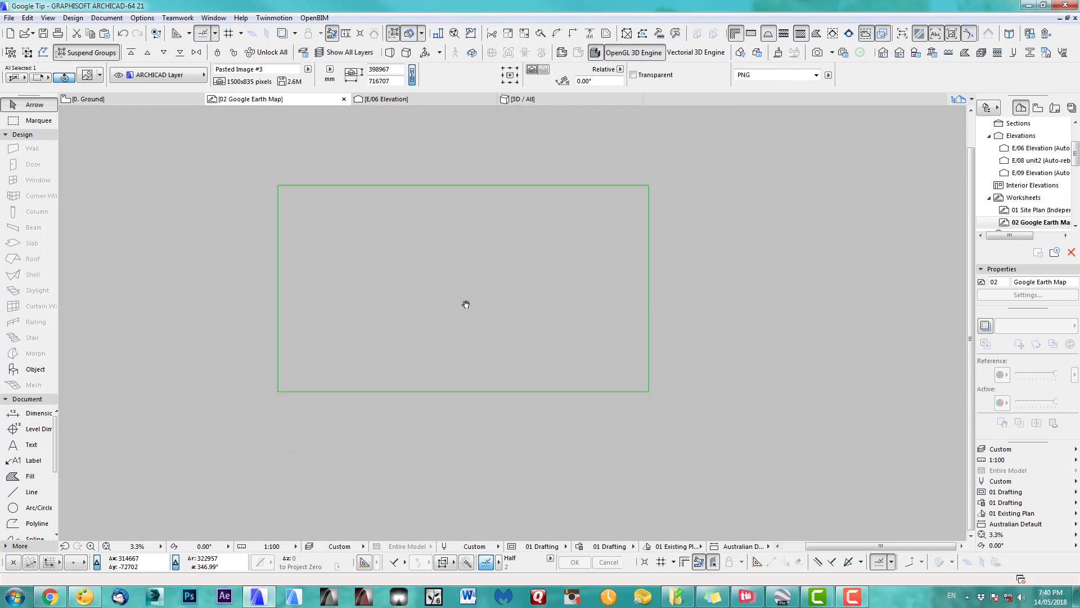
click(666, 184)
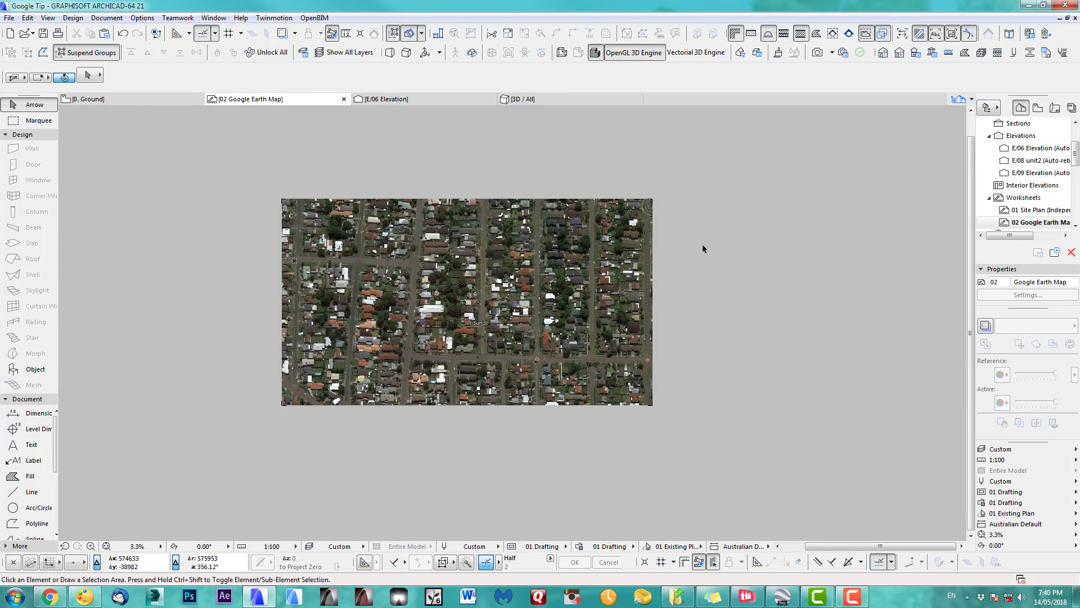
On the 0. Ground plan, show worksheet 02 Google Earth Map as trace reference and frame it
key(ctrl+Tab)
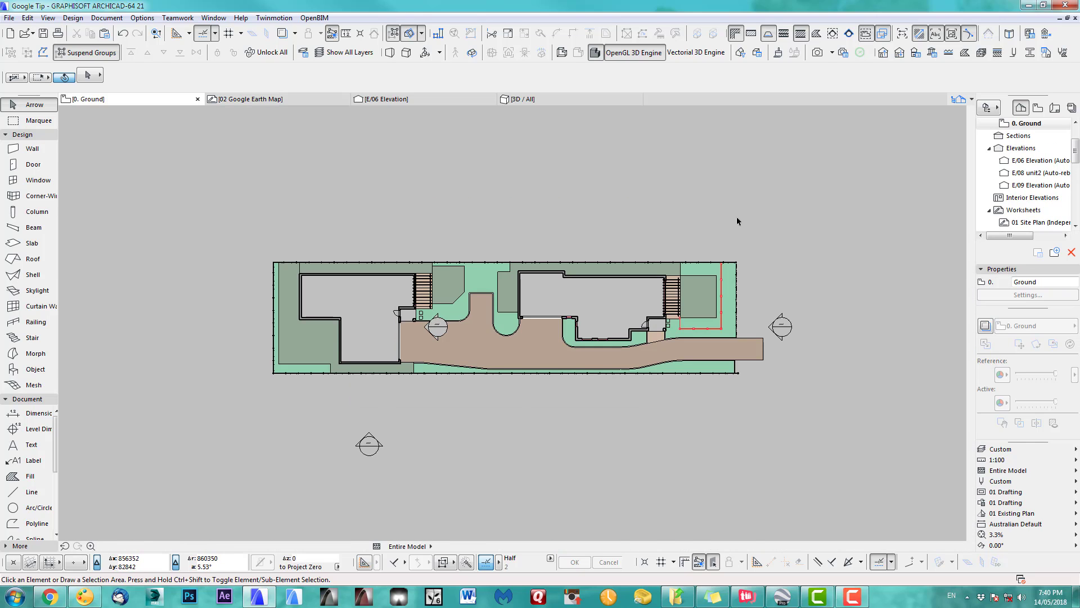
scroll(523, 326, up, 1)
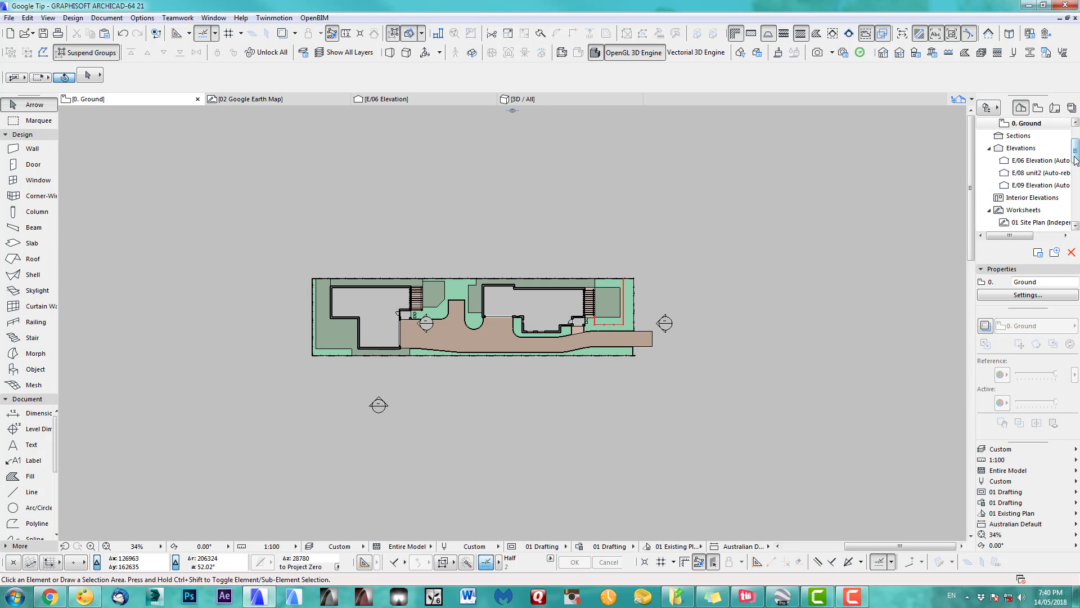
scroll(1068, 194, down, 1)
click(1030, 211)
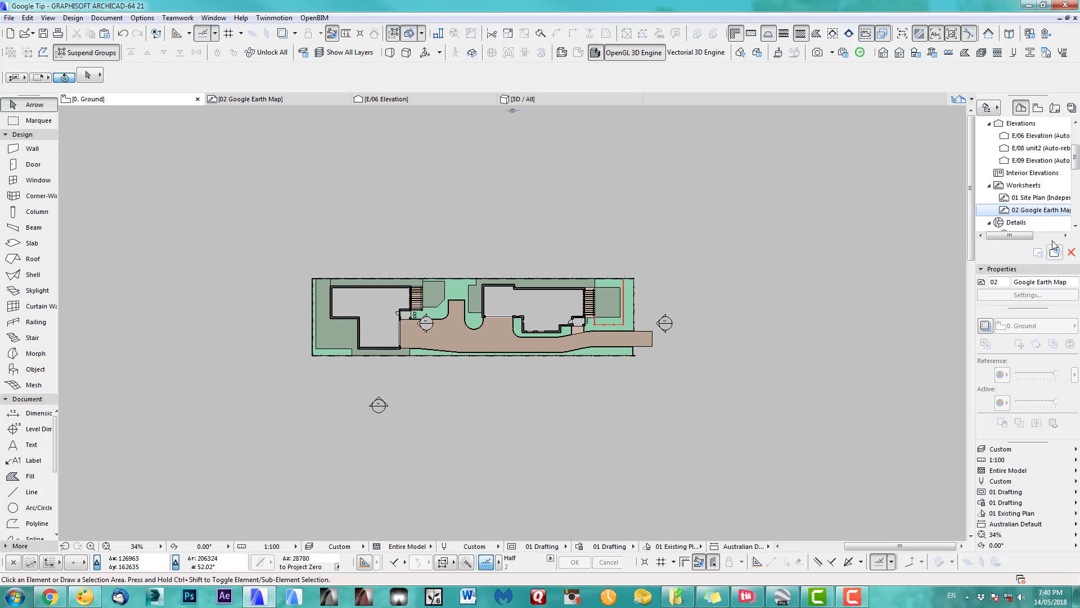
right_click(1034, 214)
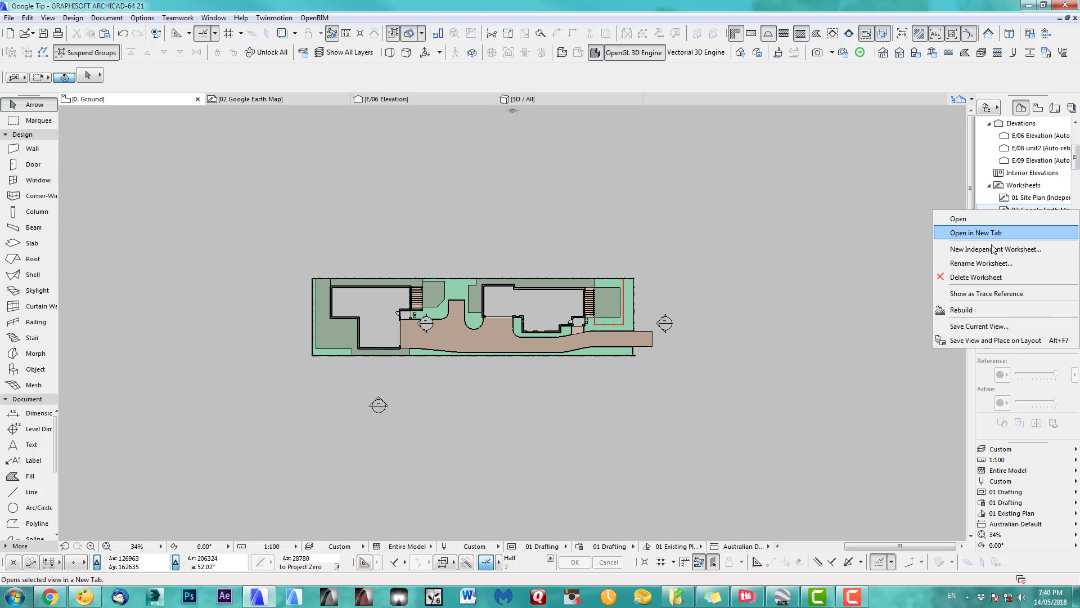
click(976, 293)
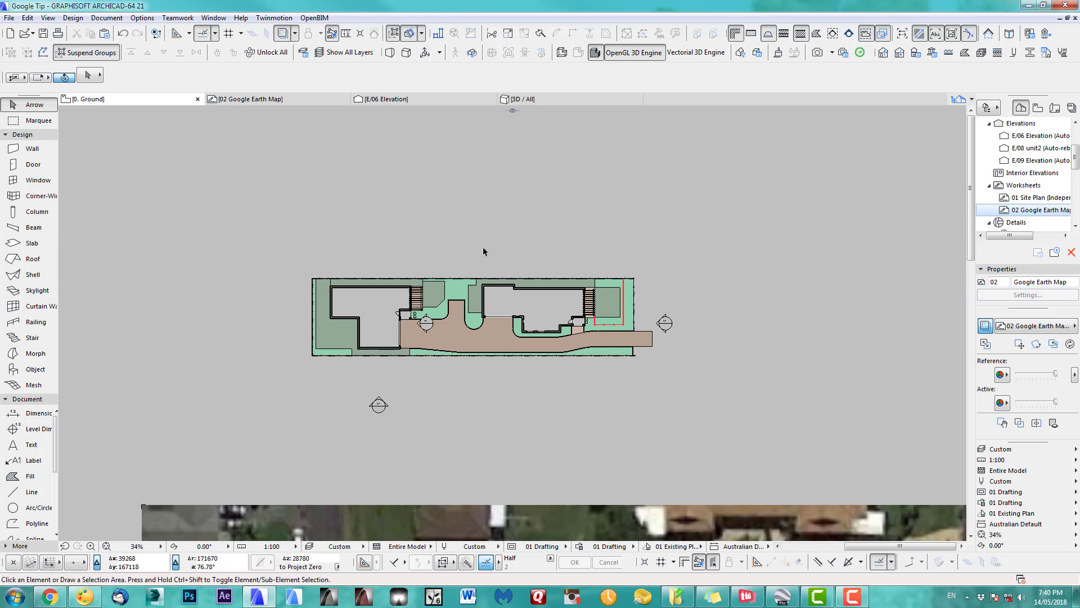
scroll(483, 247, down, 4)
scroll(523, 309, down, 2)
middle_drag(577, 366, 470, 304)
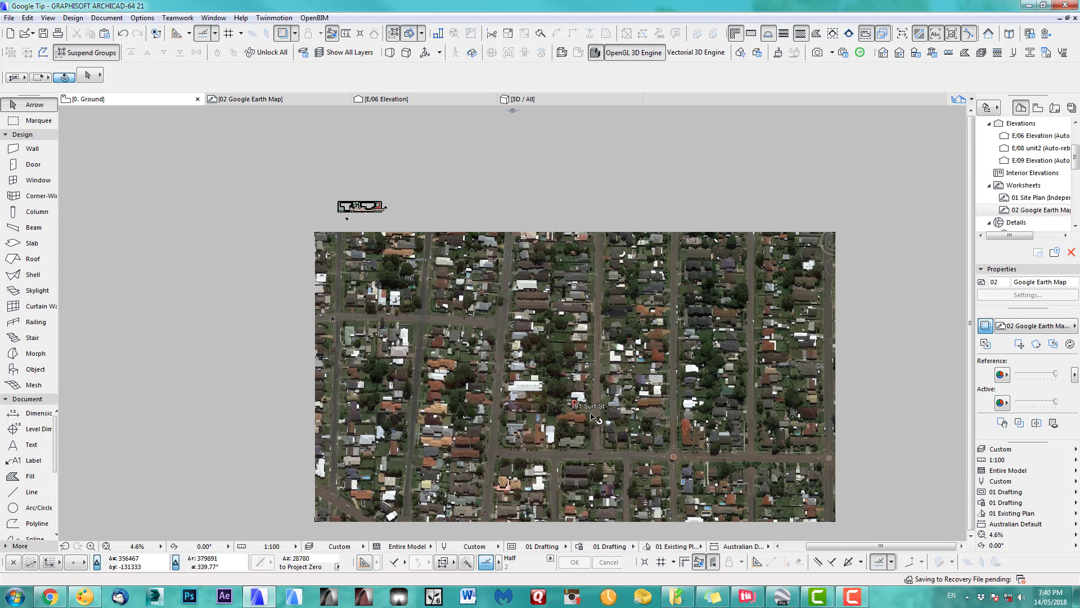
right_click(610, 216)
mouse_move(639, 246)
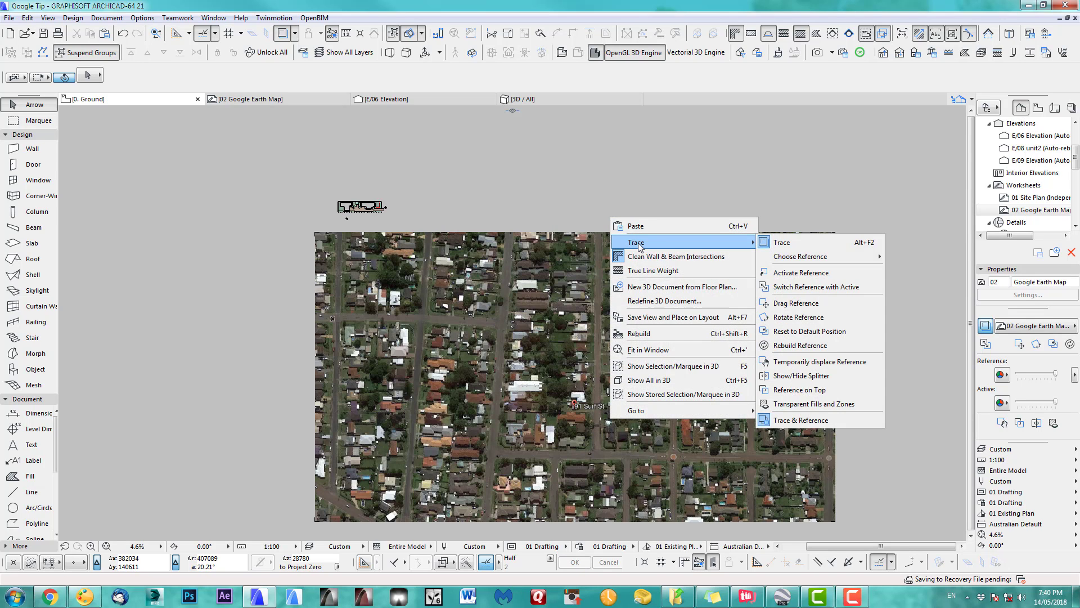
click(781, 303)
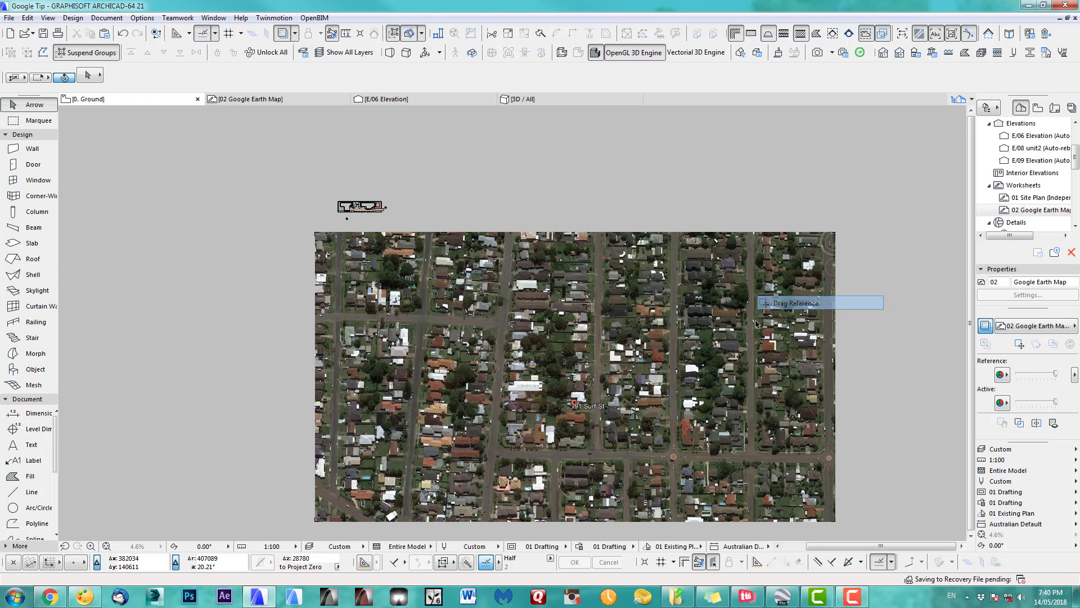
scroll(704, 345, down, 2)
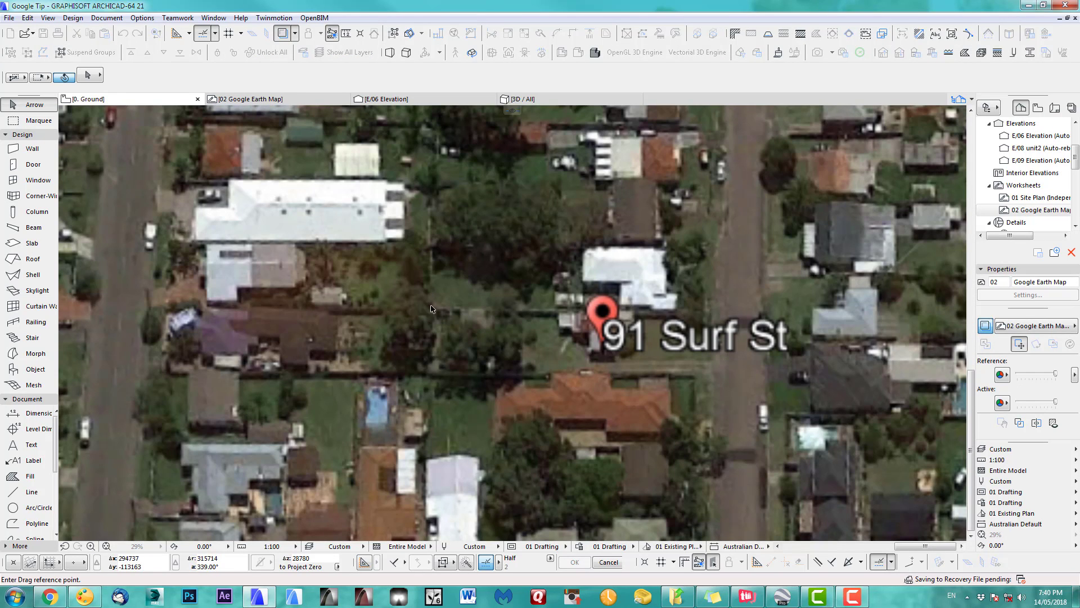
click(429, 375)
scroll(429, 375, down, 10)
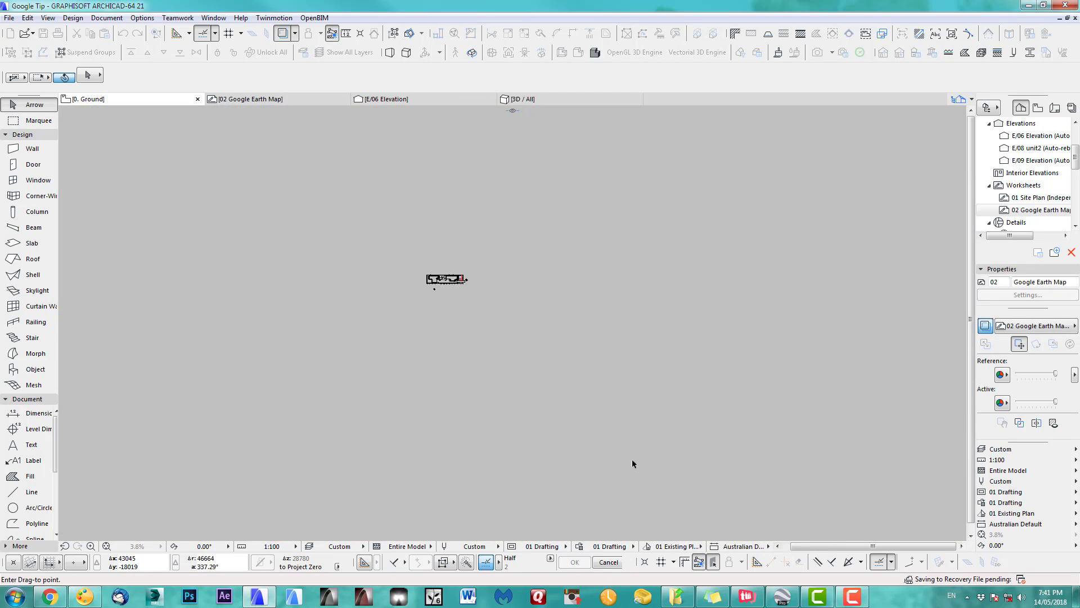
scroll(437, 314, up, 12)
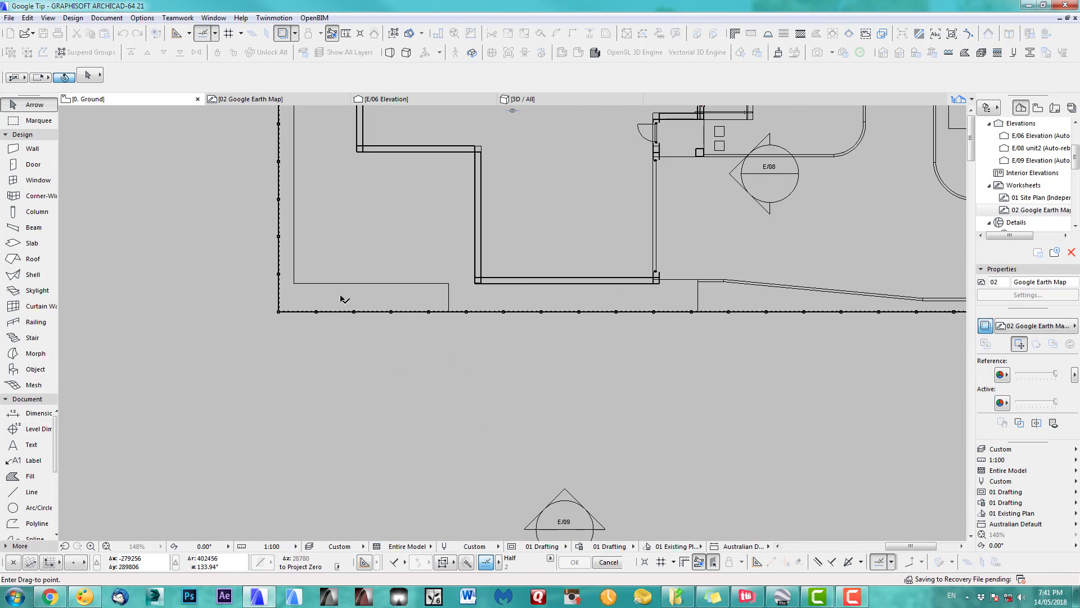
click(290, 317)
scroll(388, 345, down, 5)
scroll(529, 372, down, 5)
scroll(585, 306, up, 2)
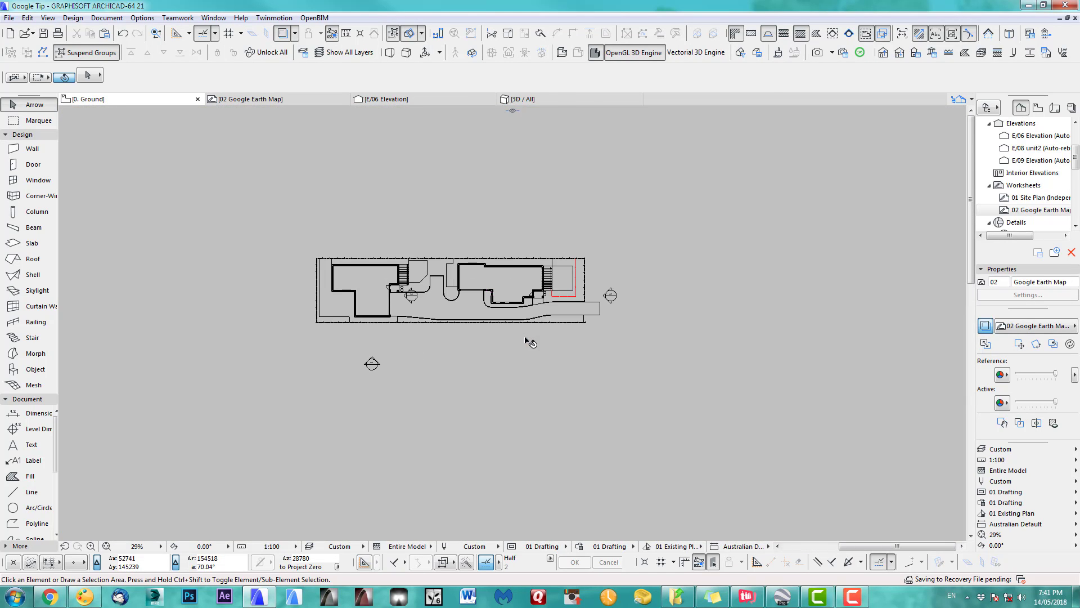